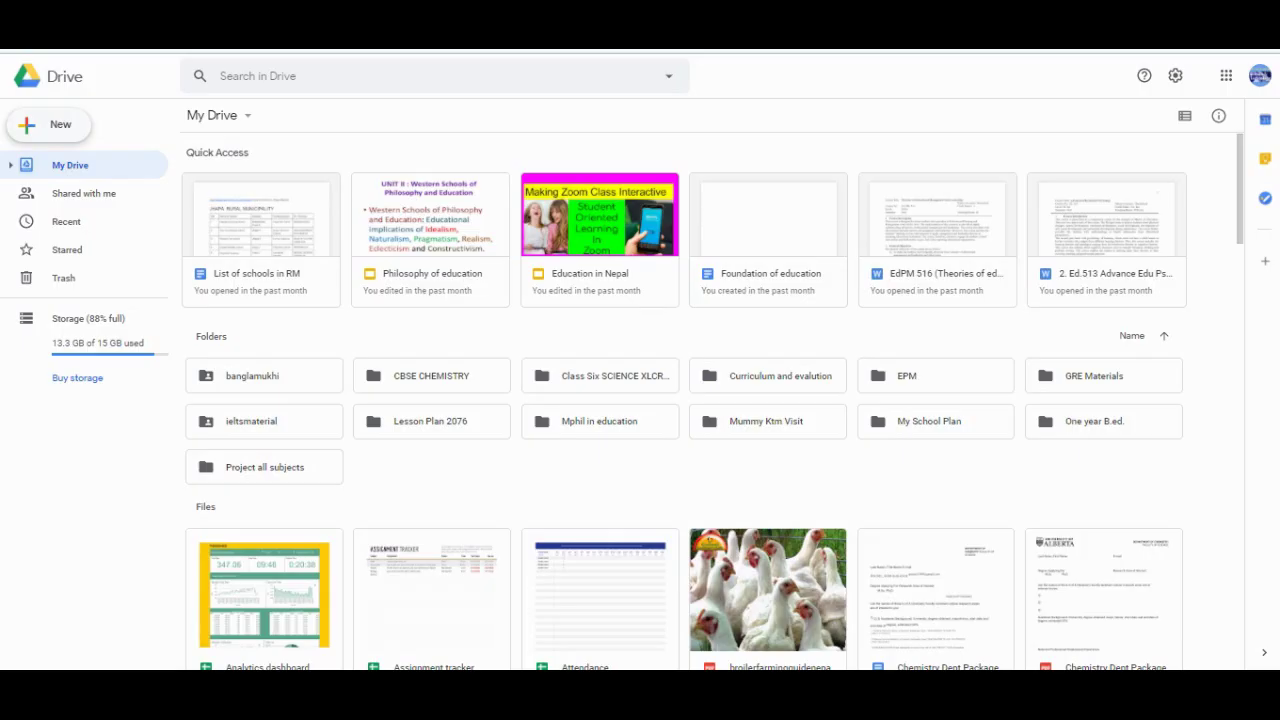
# - Switch from Drive to Google Slides and start a new blank presentation
pyautogui.click(50, 124)
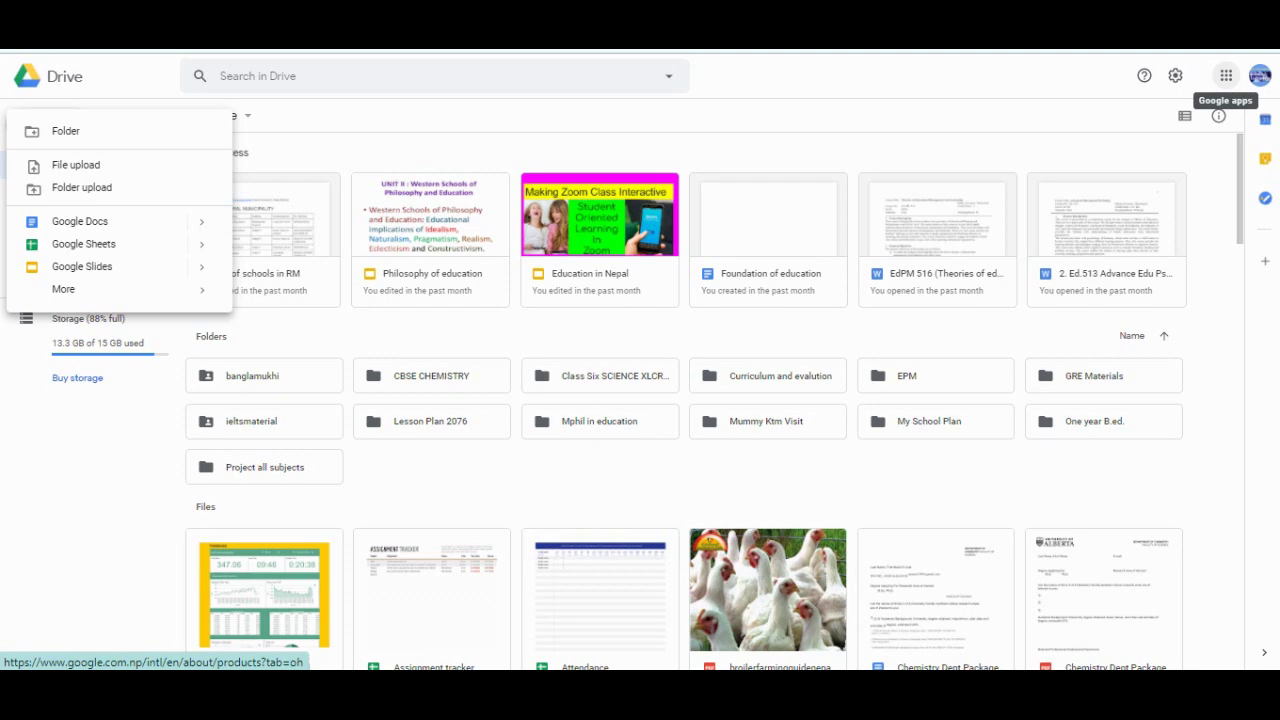
pyautogui.click(1226, 75)
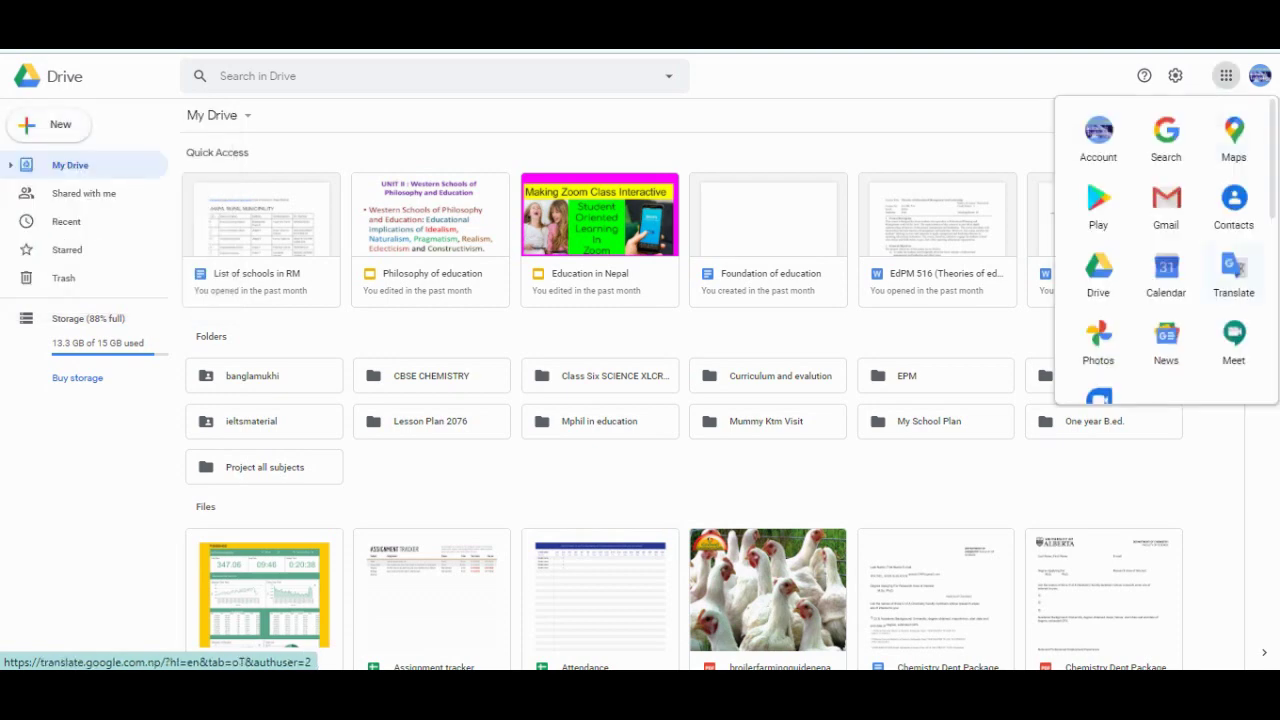
pyautogui.scroll(-1, 1236, 158)
pyautogui.scroll(-3, 1238, 156)
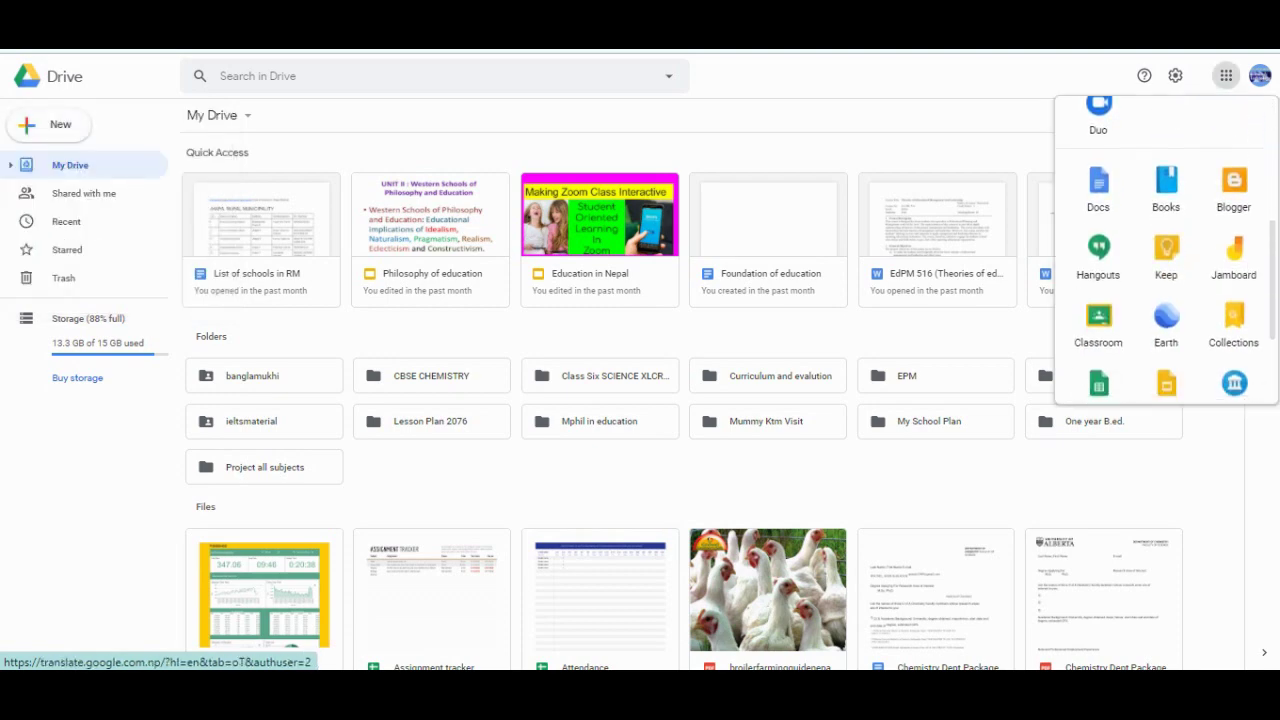
pyautogui.scroll(-1, 1166, 250)
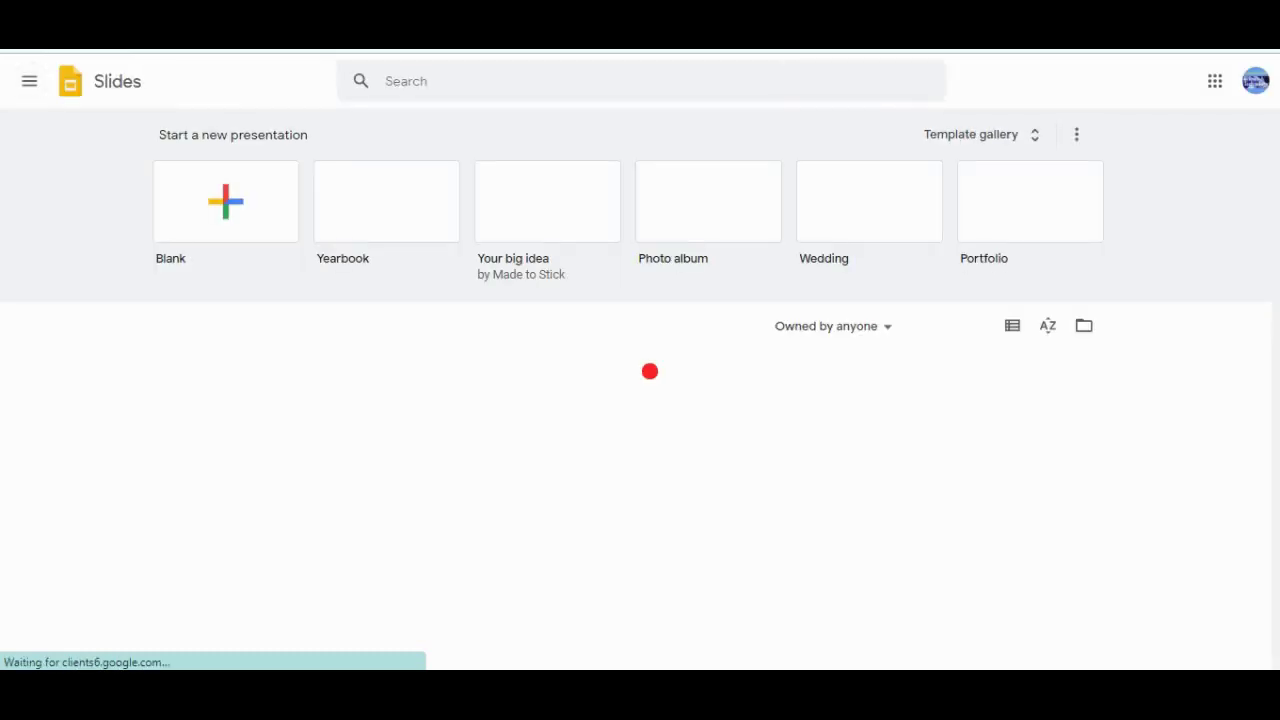
pyautogui.click(225, 200)
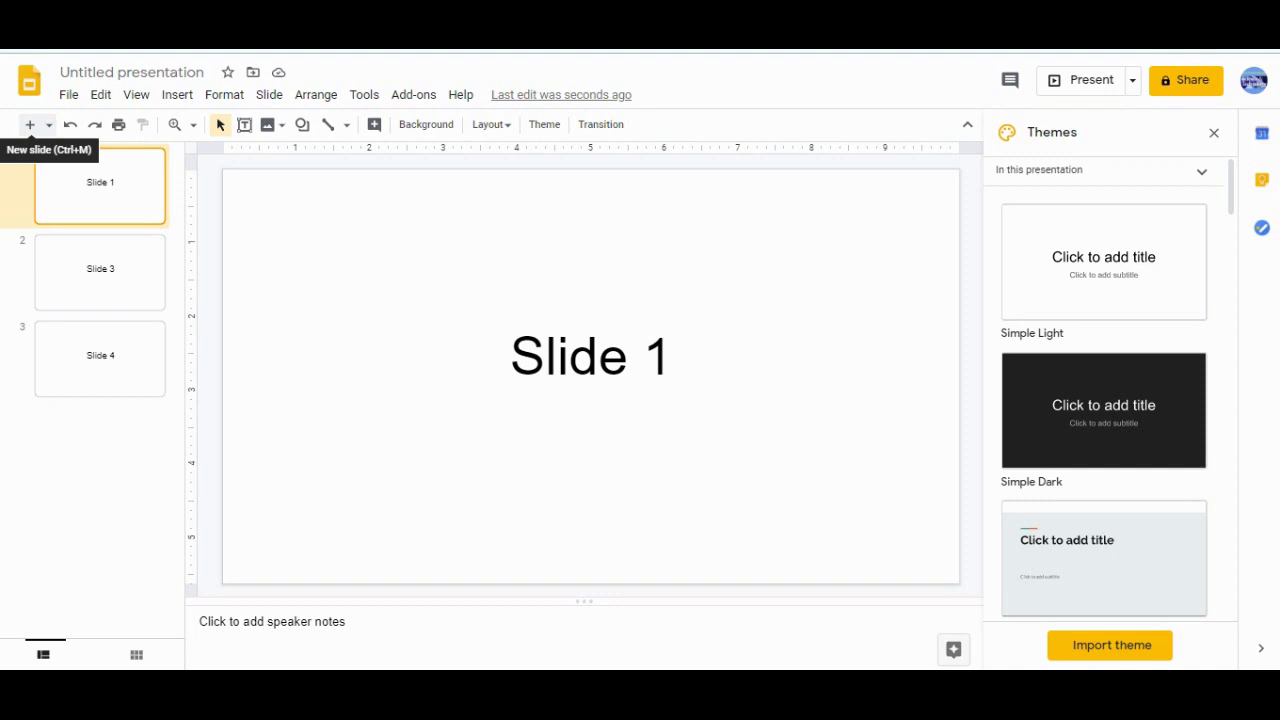
# - Add a new slide after Slide 1 and delete its title and subtitle placeholders
pyautogui.click(30, 124)
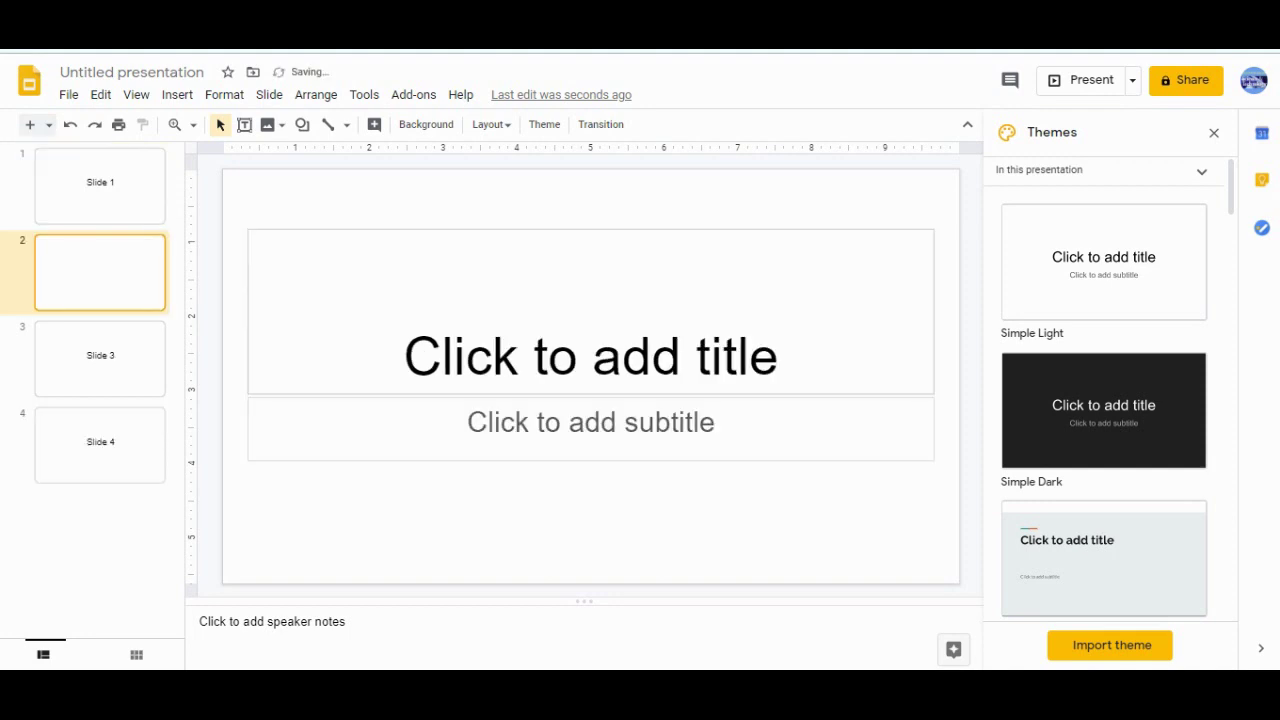
pyautogui.moveTo(248, 193); pyautogui.dragTo(947, 513)
pyautogui.press('Delete')
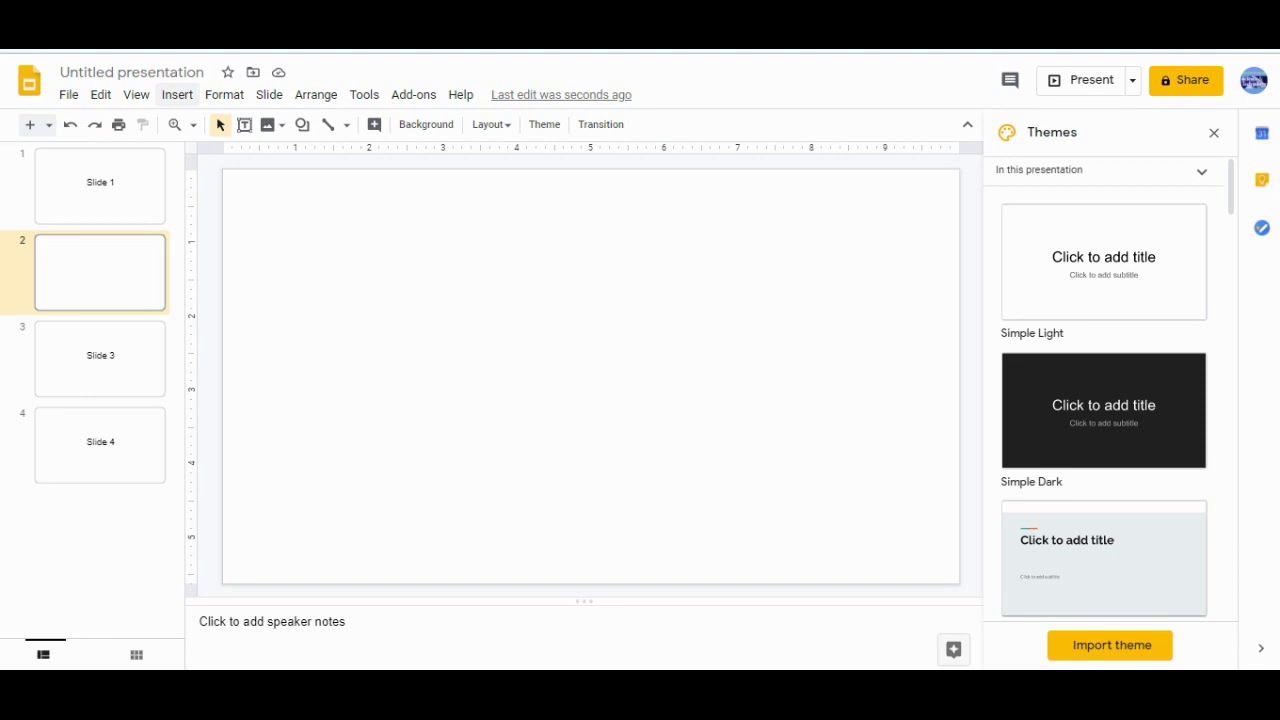
# - Start inserting a video on the empty second slide and search YouTube for "What is photosynthesis"
pyautogui.click(177, 94)
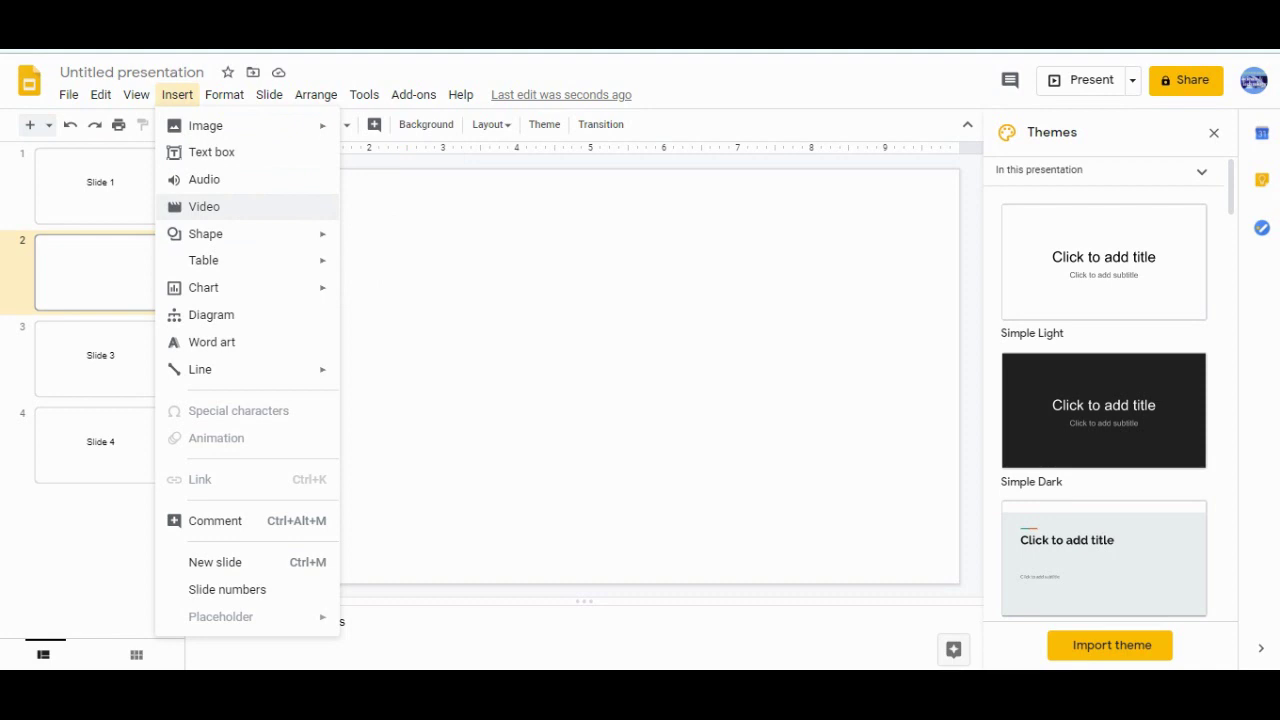
pyautogui.click(204, 206)
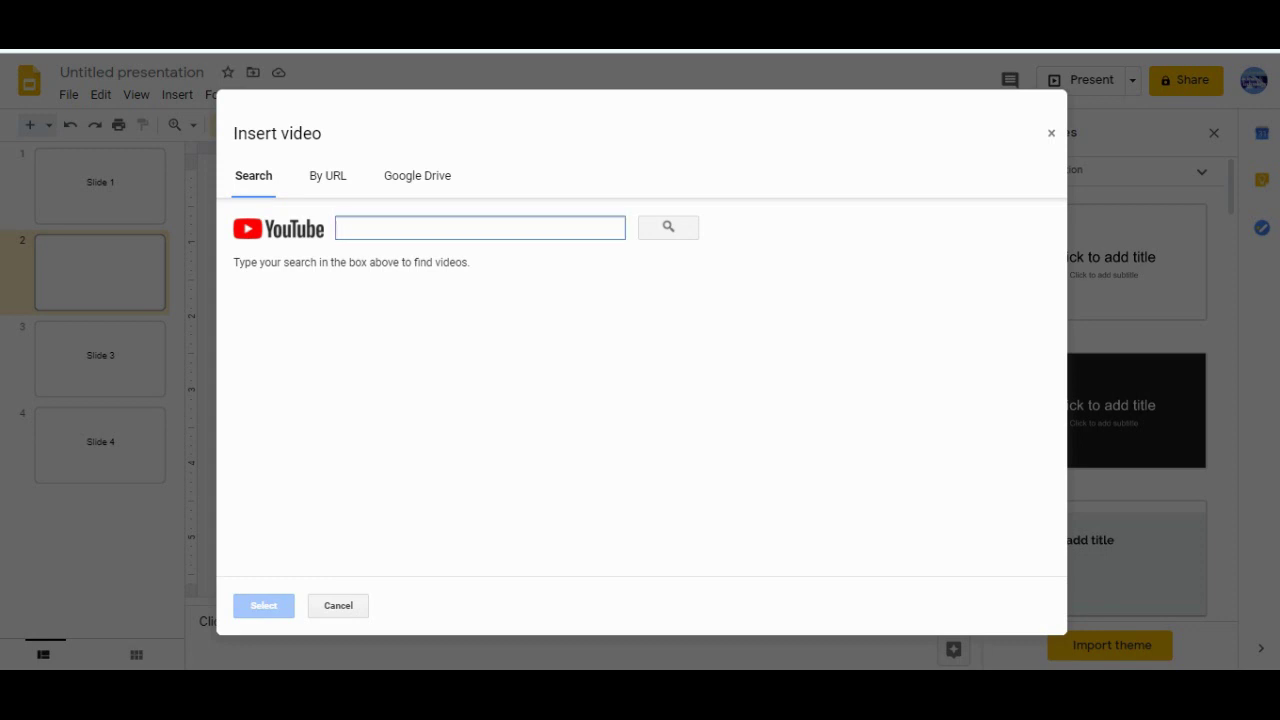
pyautogui.write('What ')
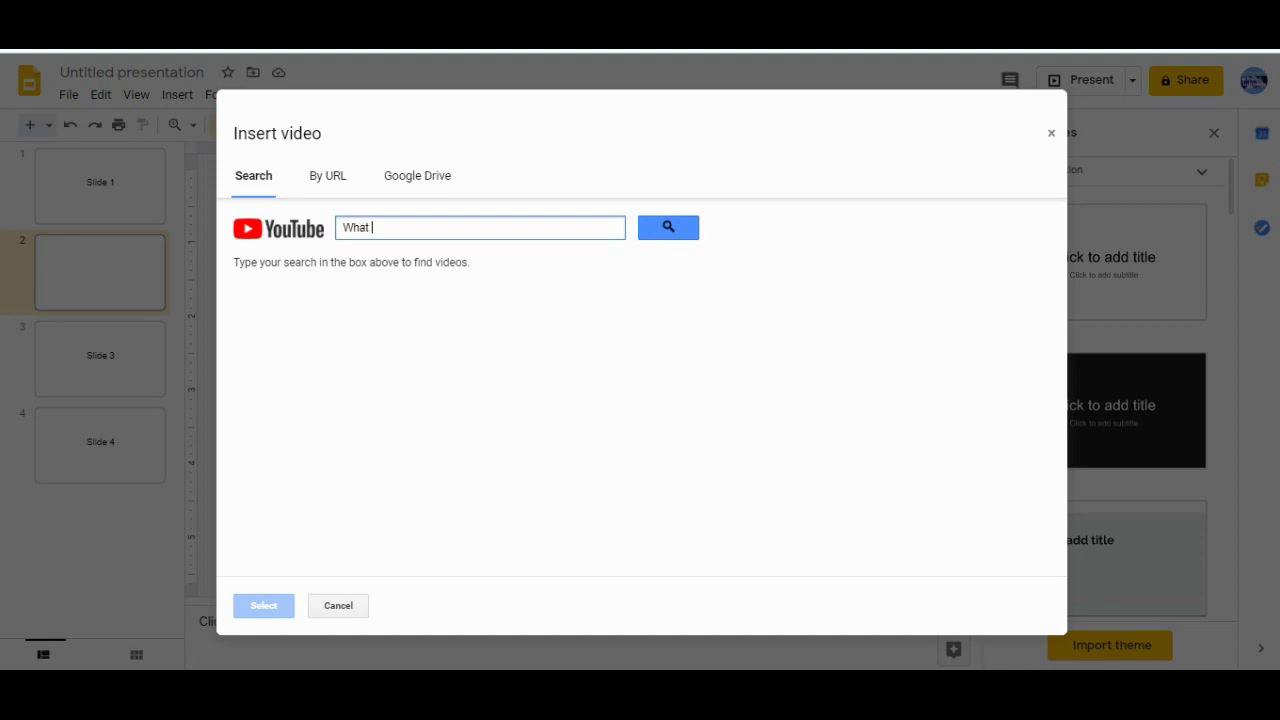
pyautogui.write('is photosynthesis')
pyautogui.click(668, 227)
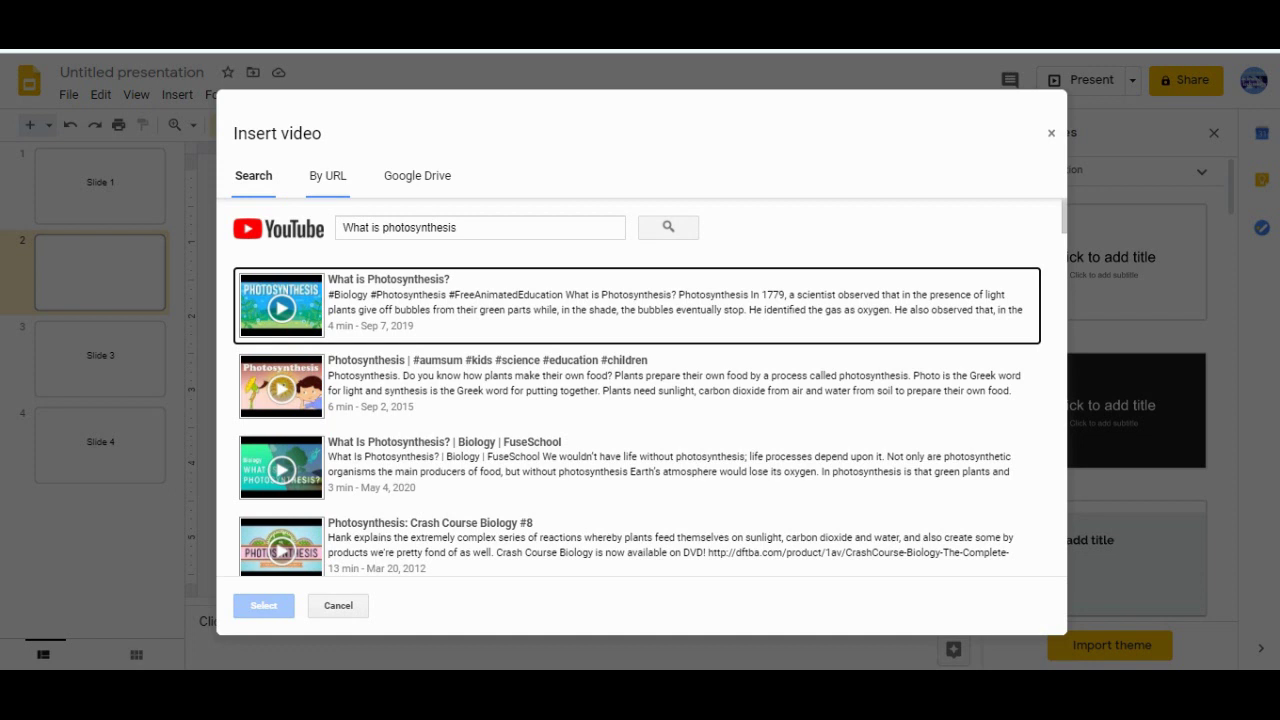
pyautogui.click(327, 175)
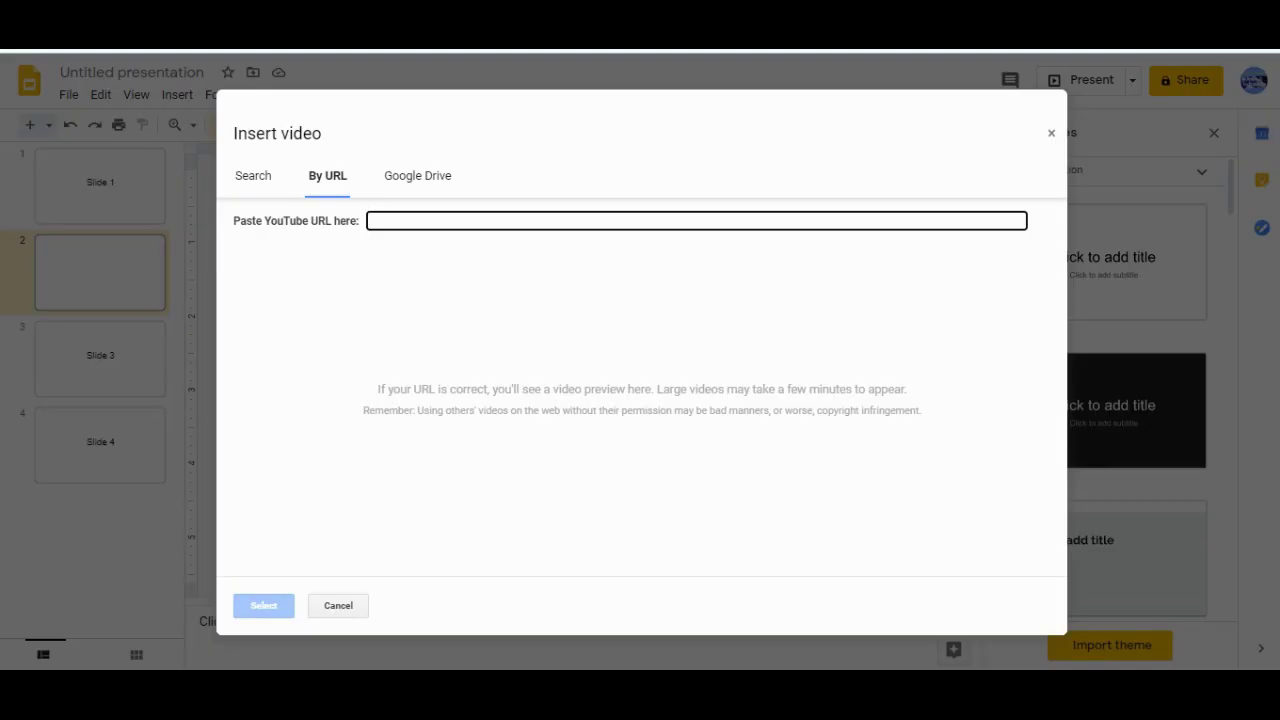
pyautogui.write('https://www.youtube.com/watch?v=38HvoBIIXrM')
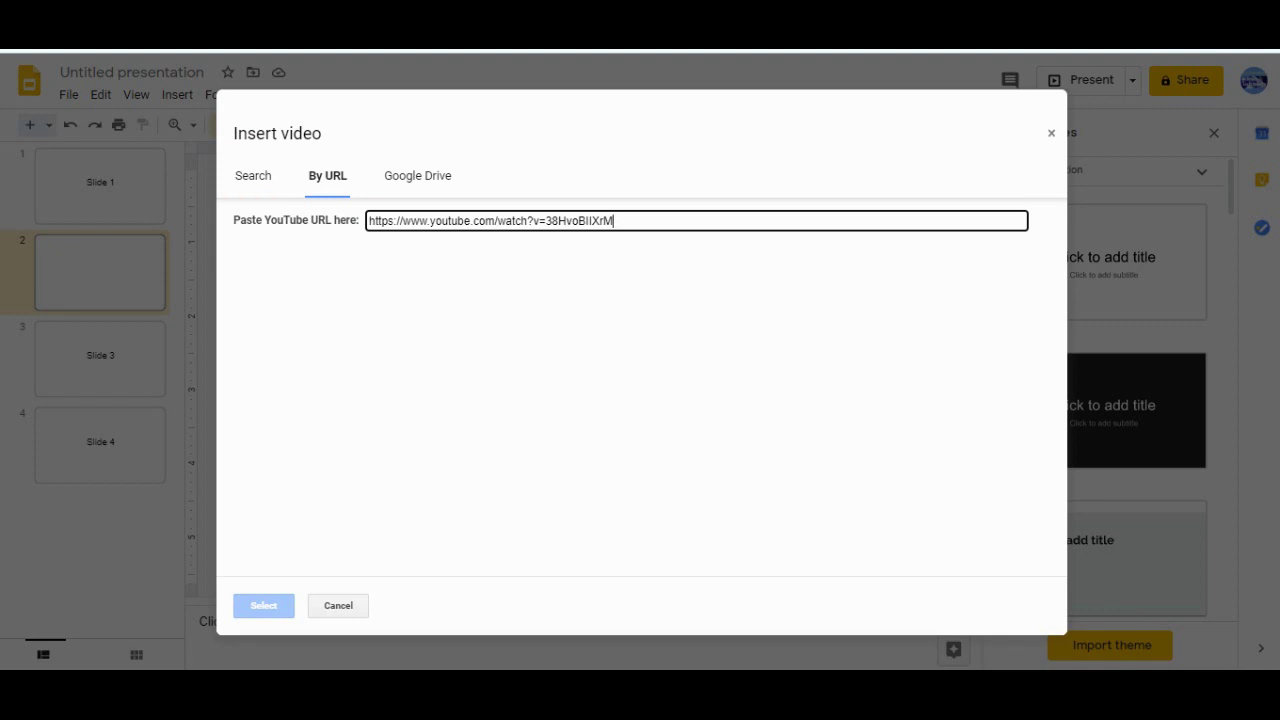
pyautogui.press('Return')
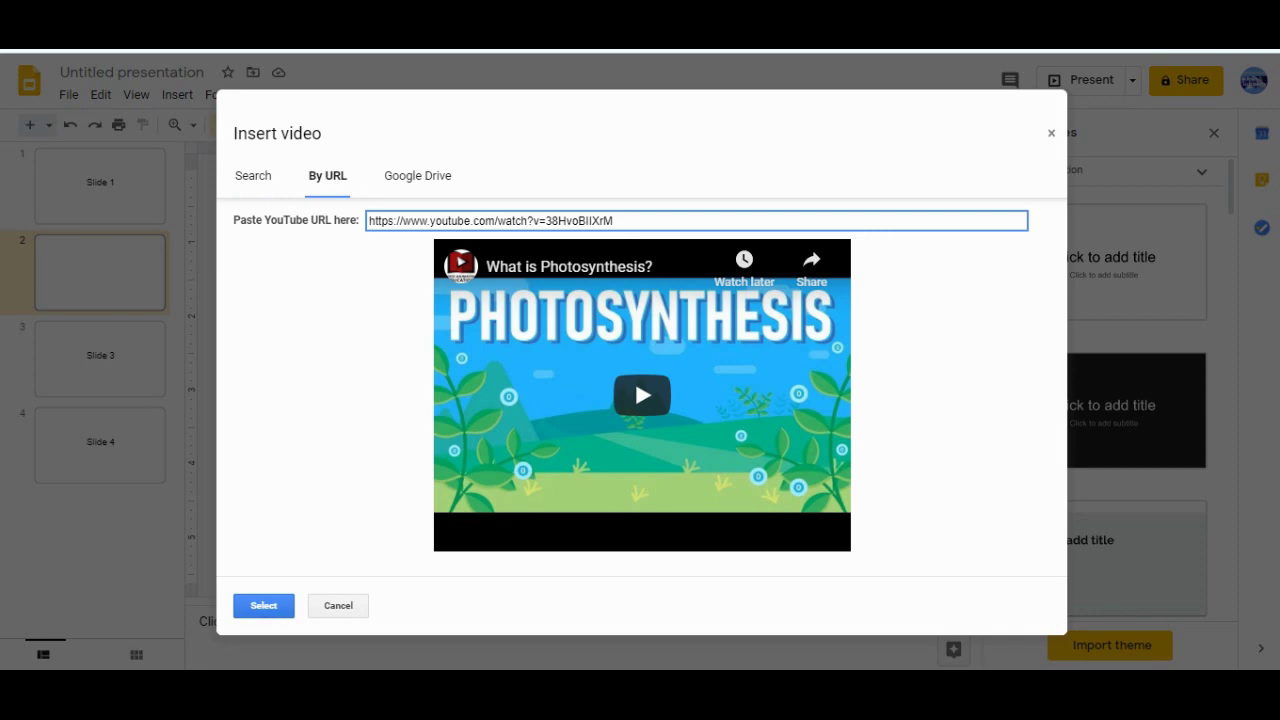
pyautogui.click(263, 605)
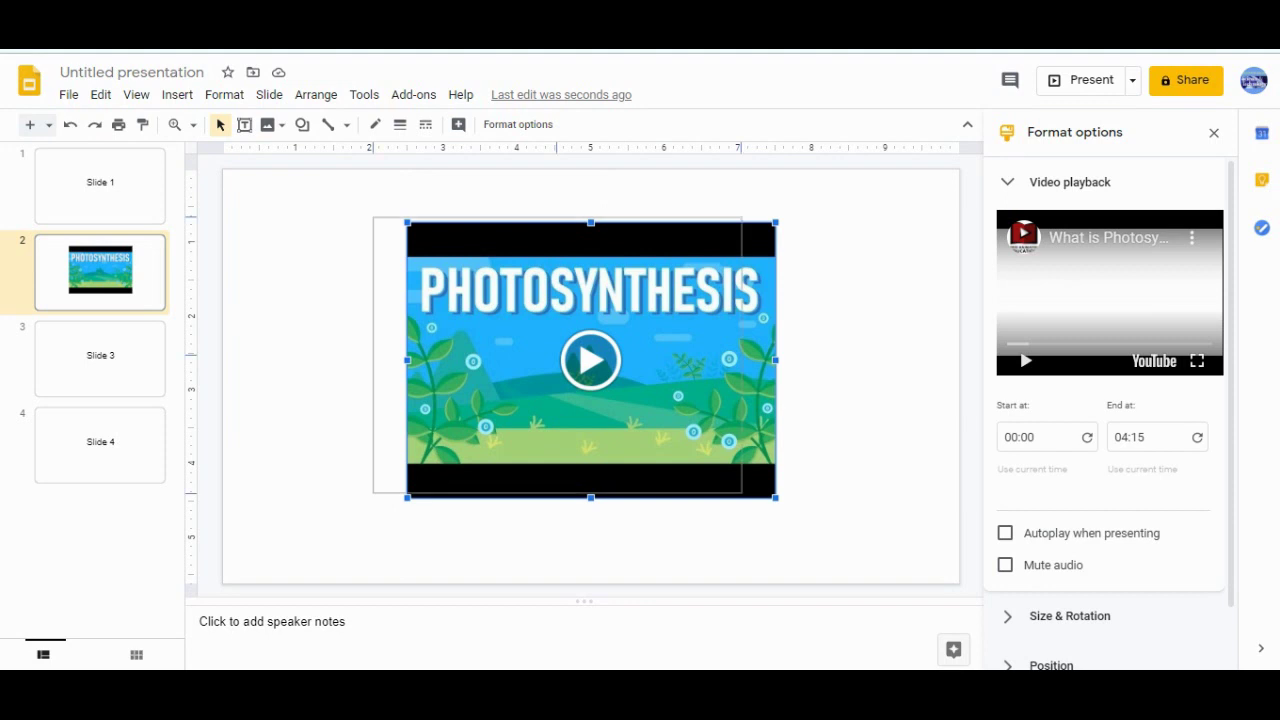
# - Move the photosynthesis video slightly left, enlarge it from its upper-left corner and stretch its lower edge downward
pyautogui.moveTo(591, 360); pyautogui.dragTo(573, 358)
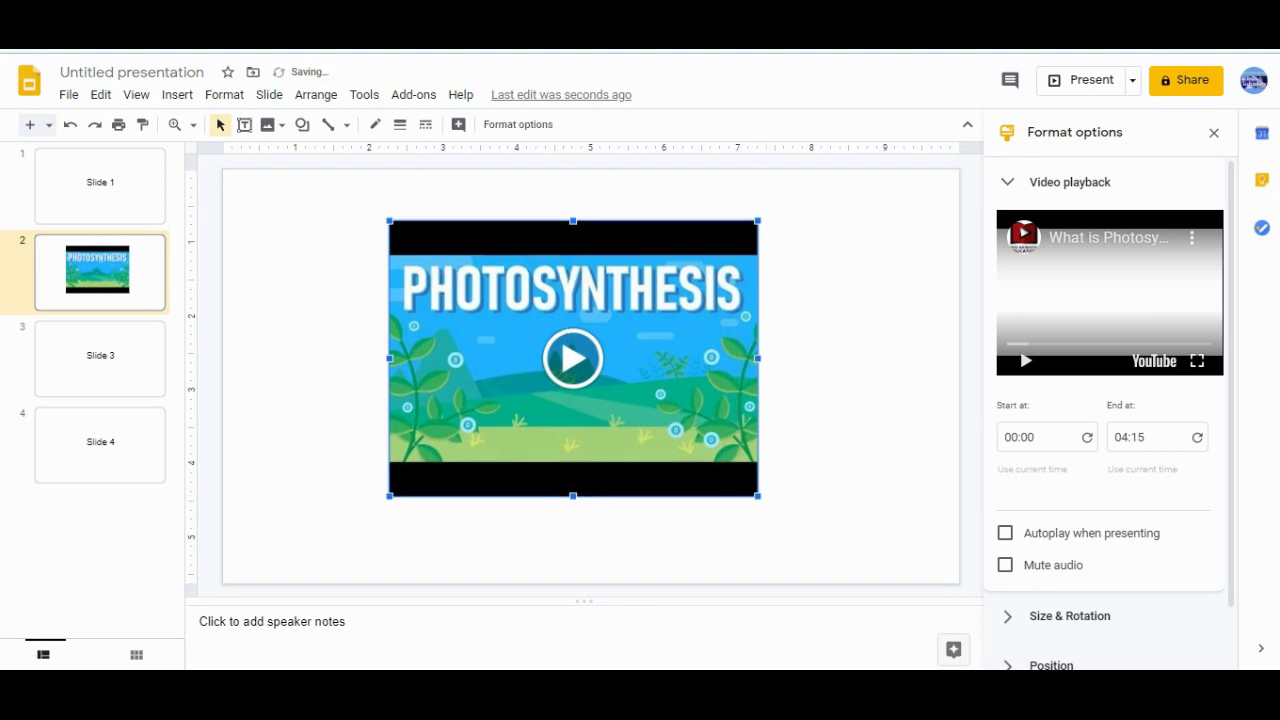
pyautogui.moveTo(389, 220); pyautogui.dragTo(334, 180)
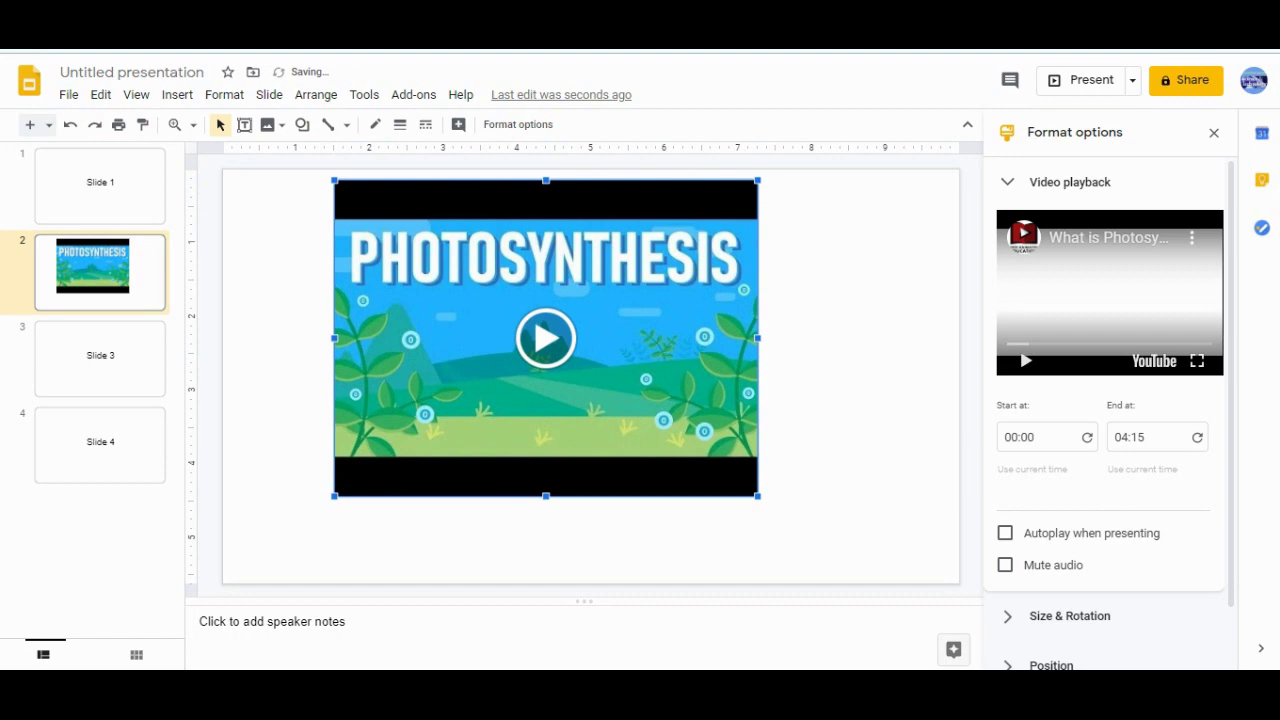
pyautogui.moveTo(546, 496); pyautogui.dragTo(546, 535)
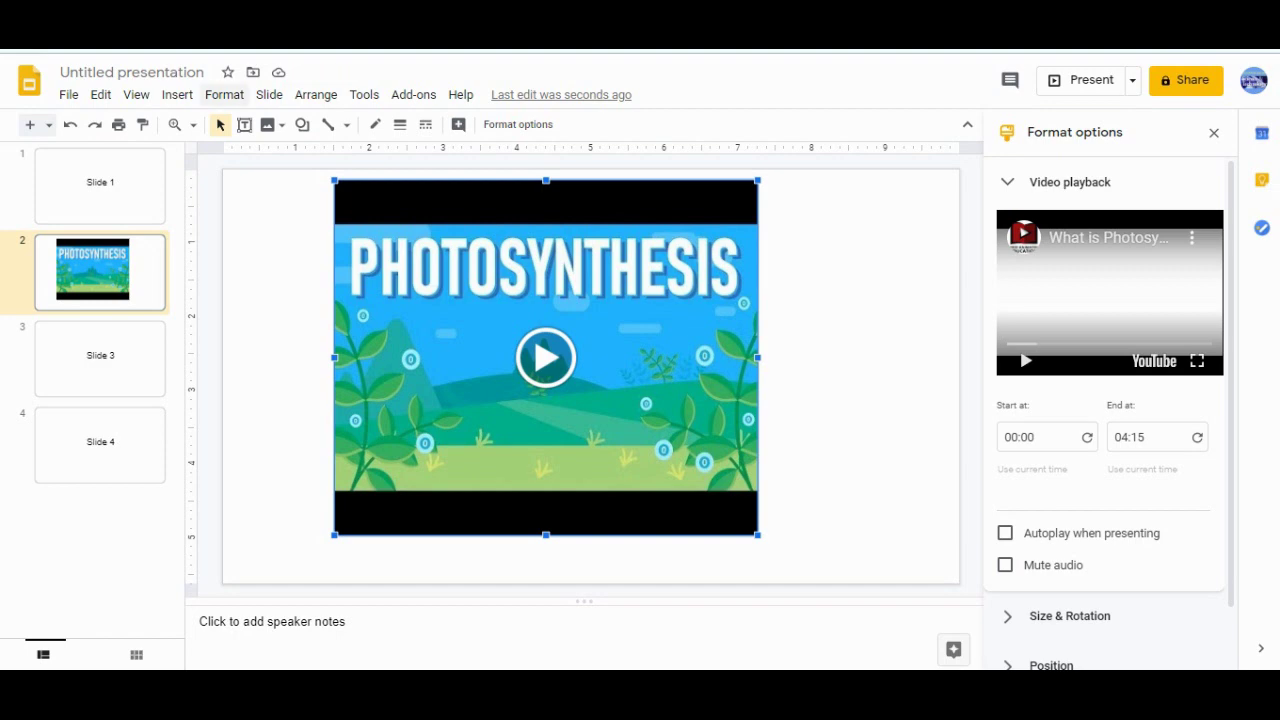
pyautogui.click(224, 94)
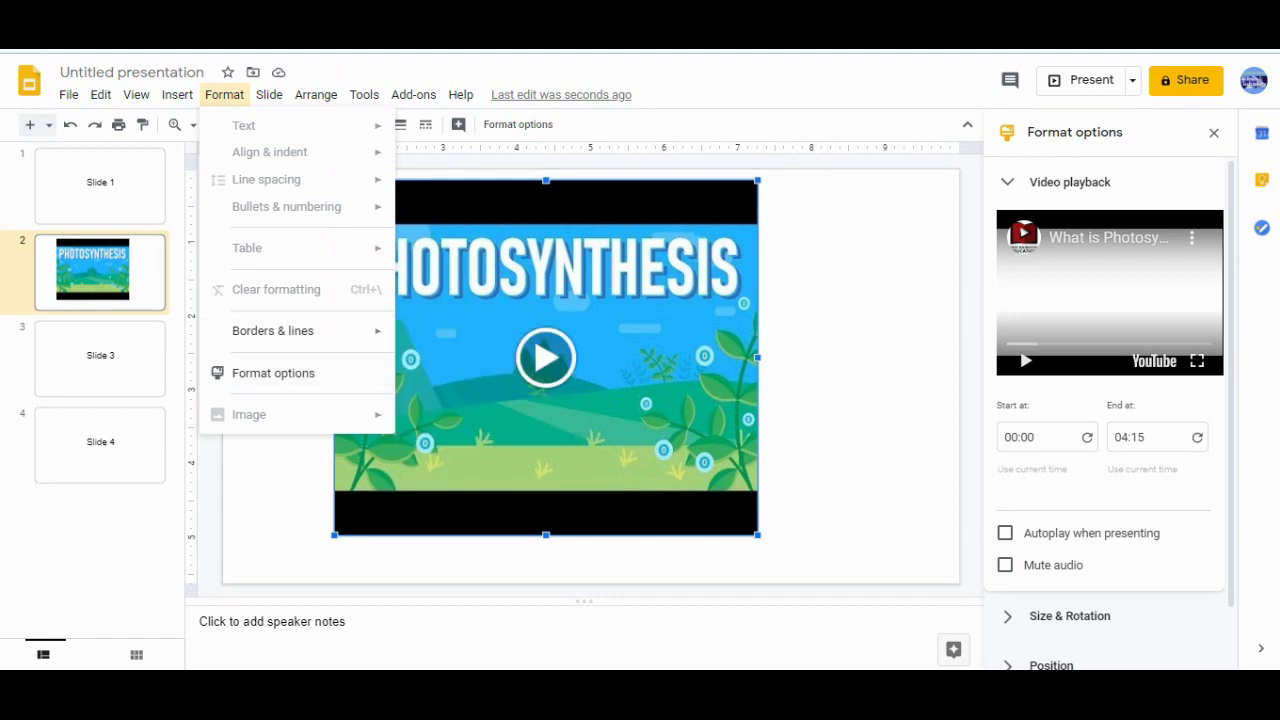
pyautogui.press('Escape')
pyautogui.press('Escape')
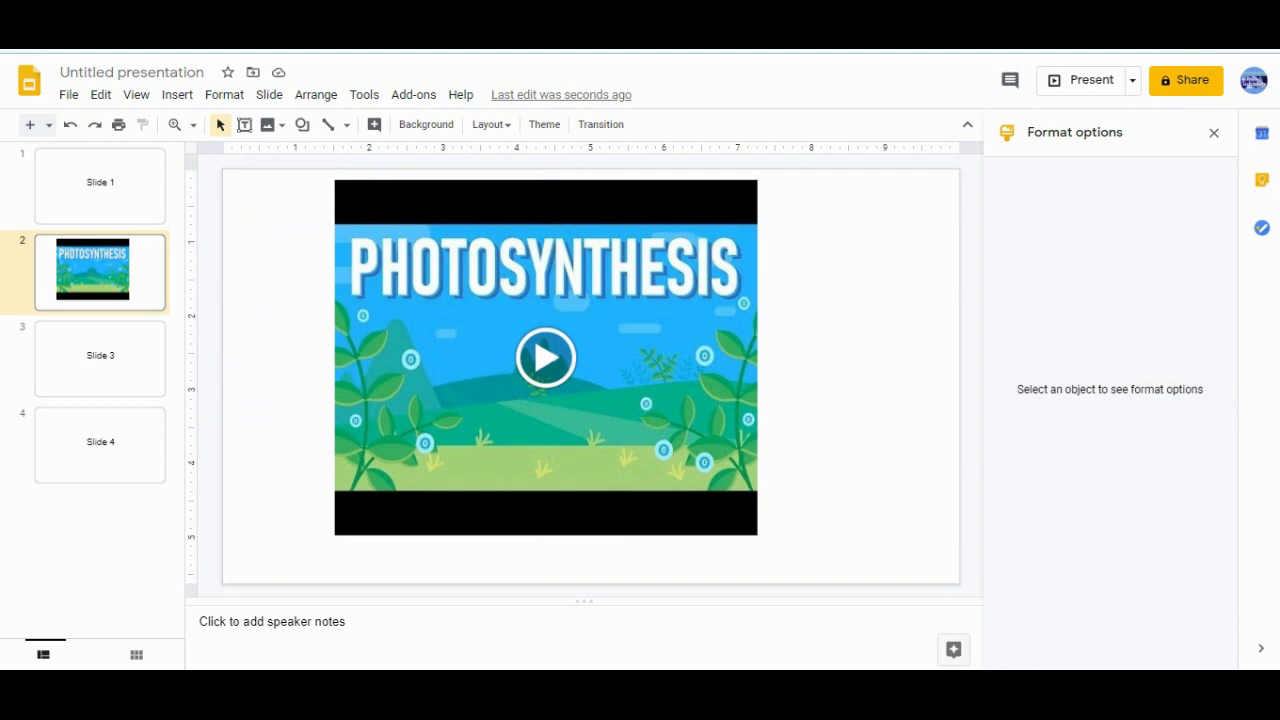
# - Switch Mute audio on and back off for the photosynthesis video, and enable Autoplay when presenting
pyautogui.click(546, 357)
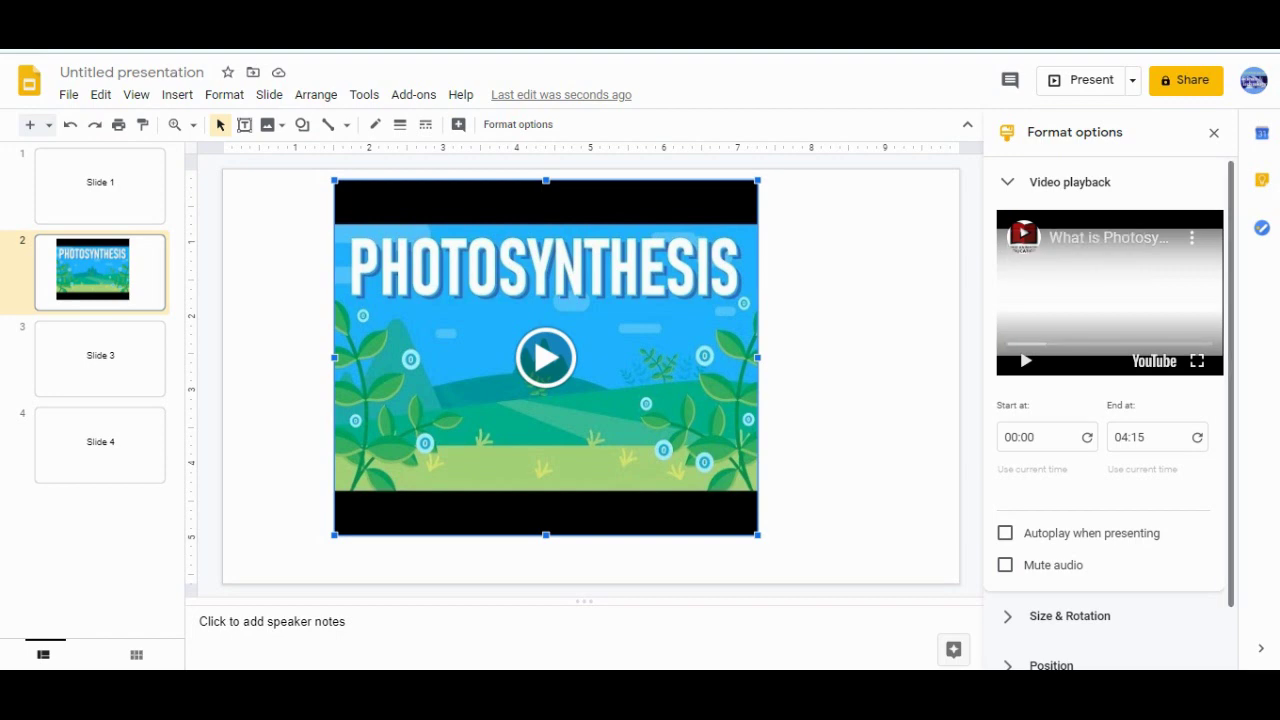
pyautogui.scroll(-1, 1110, 413)
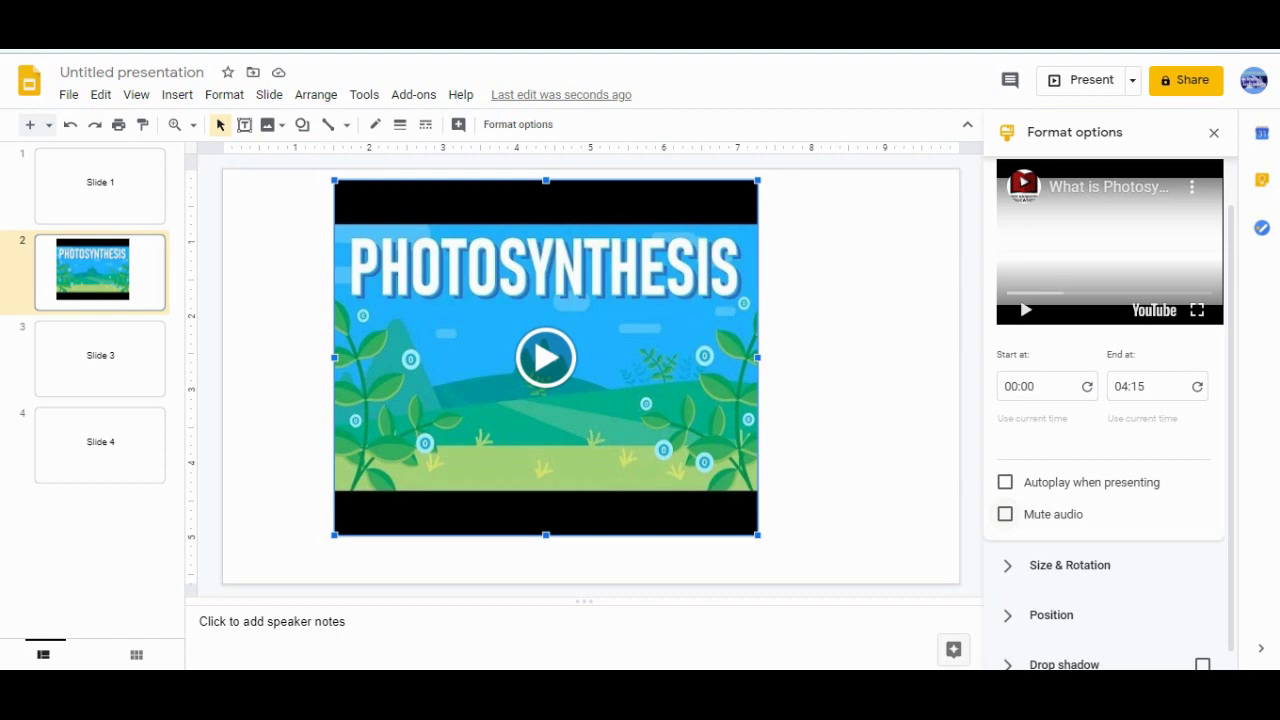
pyautogui.click(1005, 514)
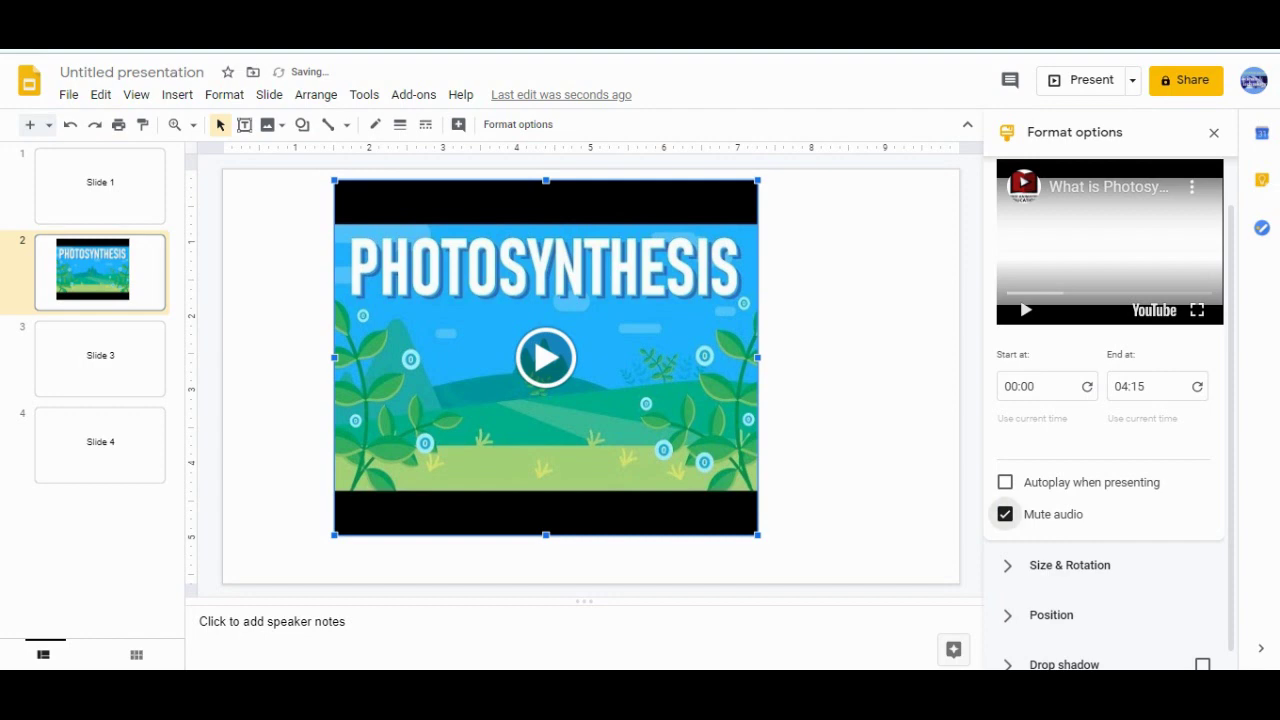
pyautogui.click(1005, 514)
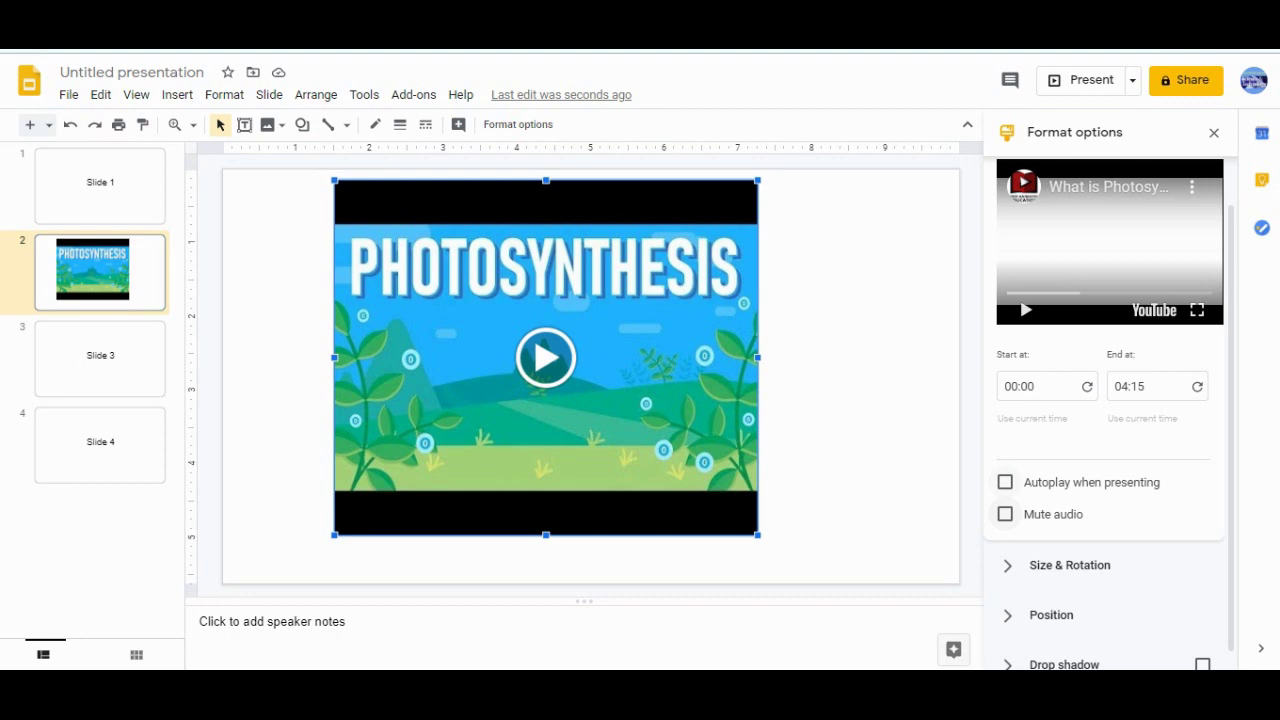
pyautogui.click(1005, 482)
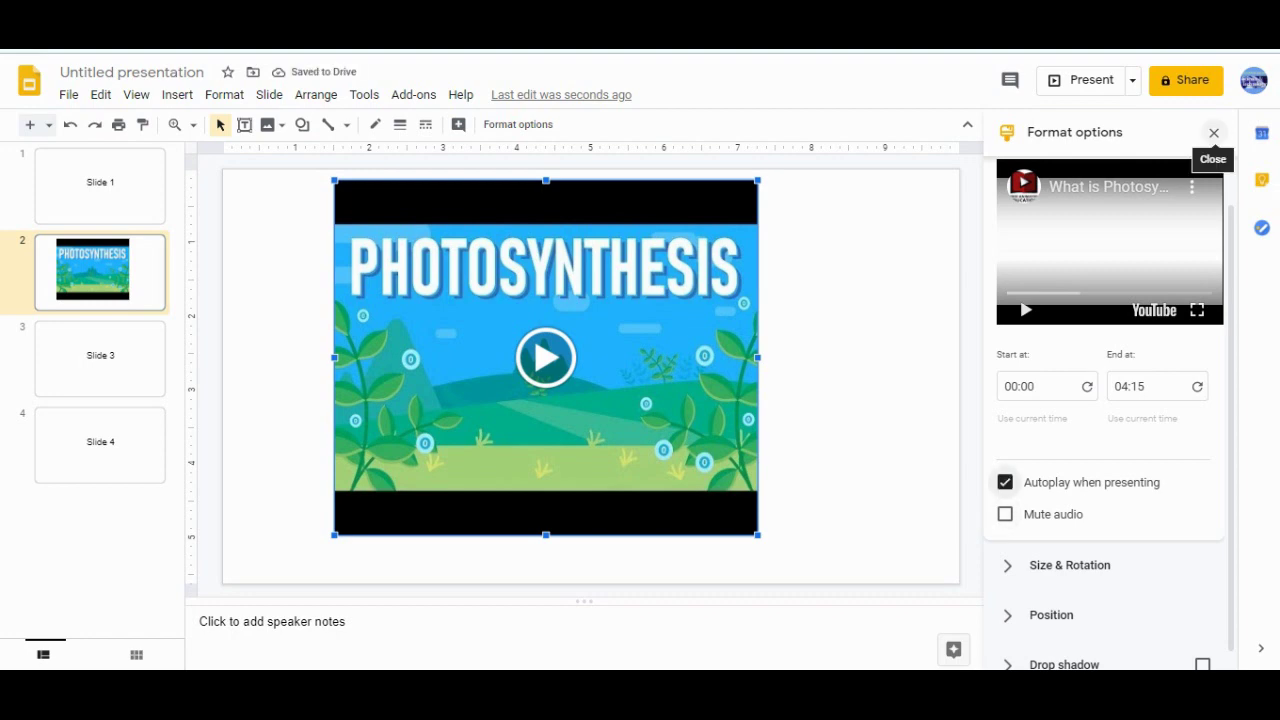
pyautogui.click(1213, 132)
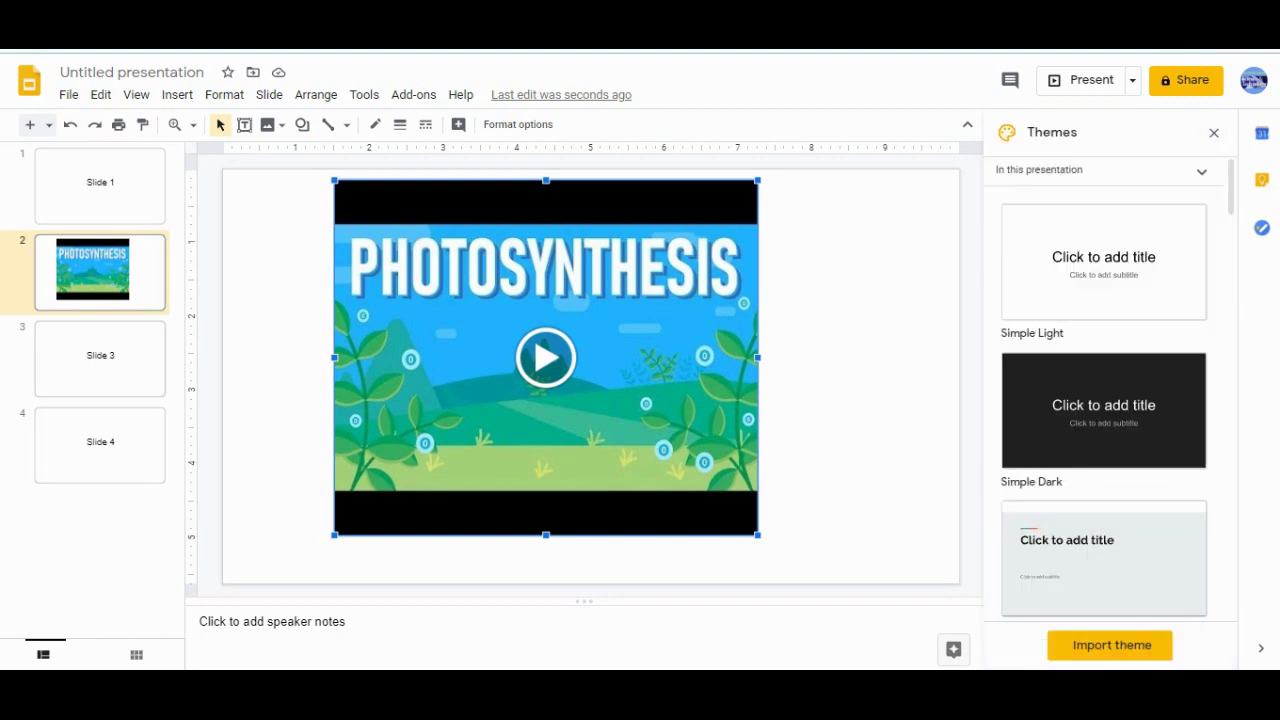
# - Add a new slide after Slide 3 and remove its title and subtitle placeholders
pyautogui.click(100, 358)
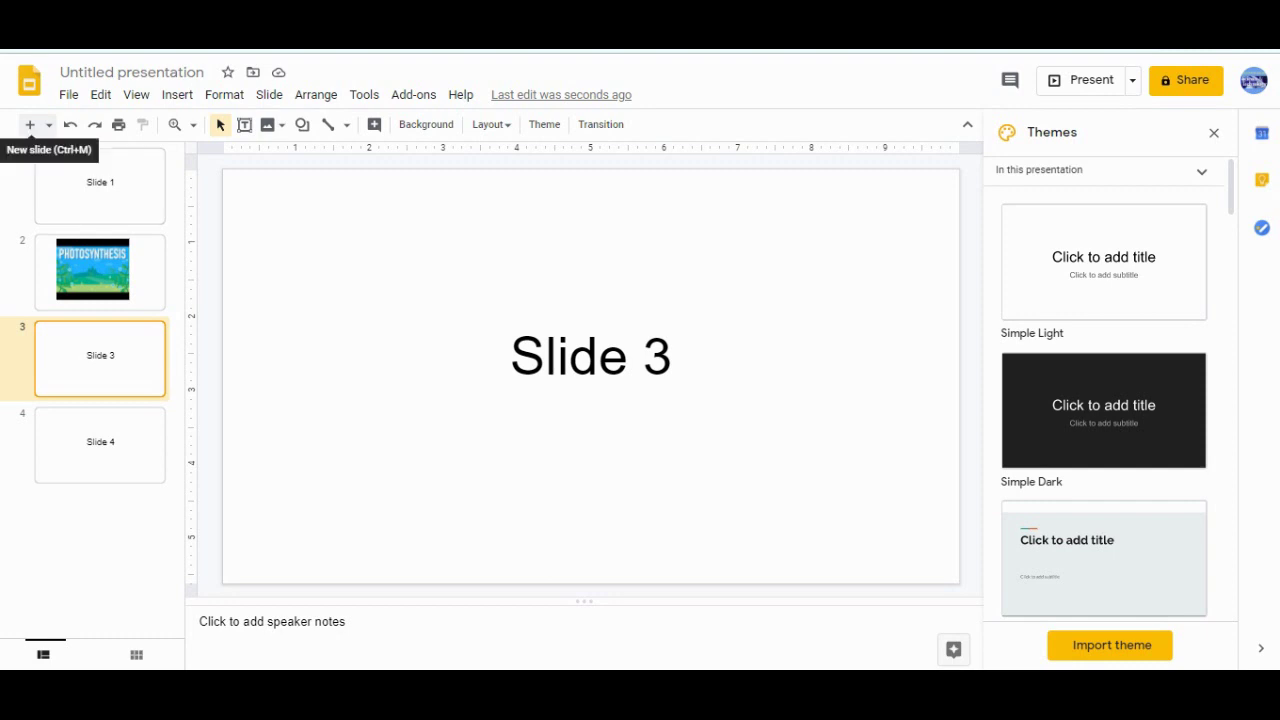
pyautogui.click(30, 124)
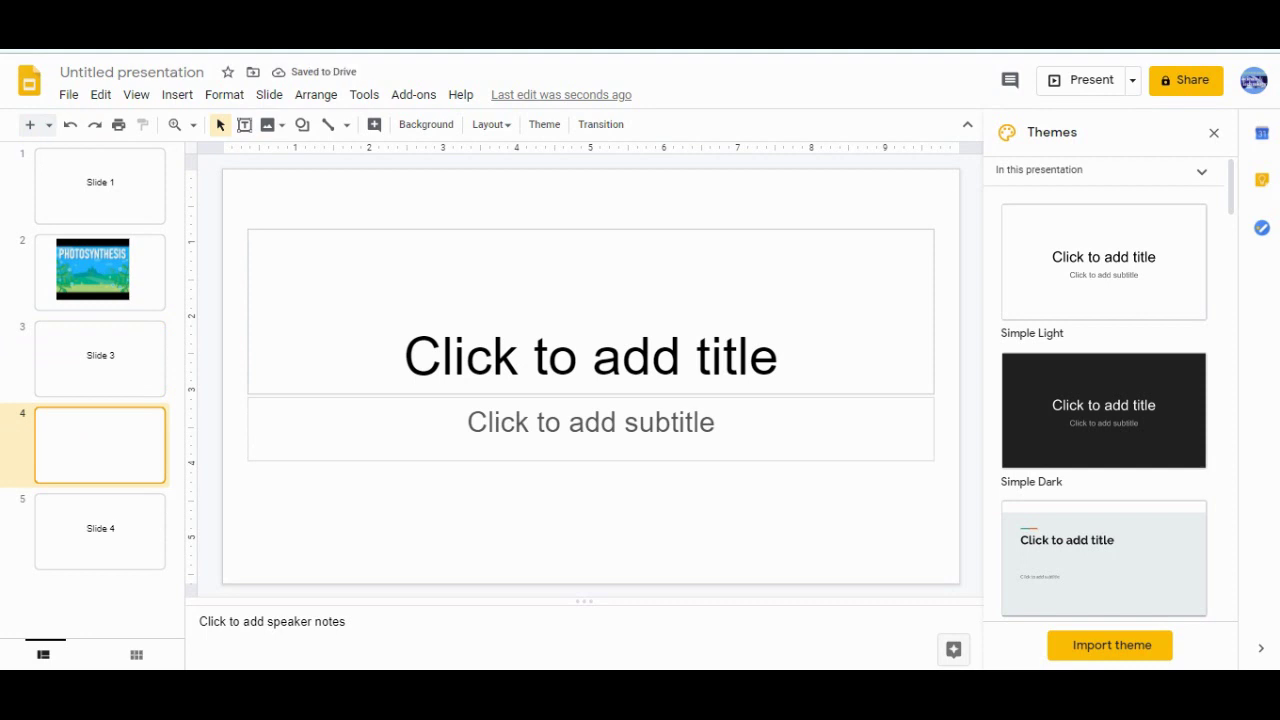
pyautogui.moveTo(247, 197); pyautogui.dragTo(942, 499)
pyautogui.press('Delete')
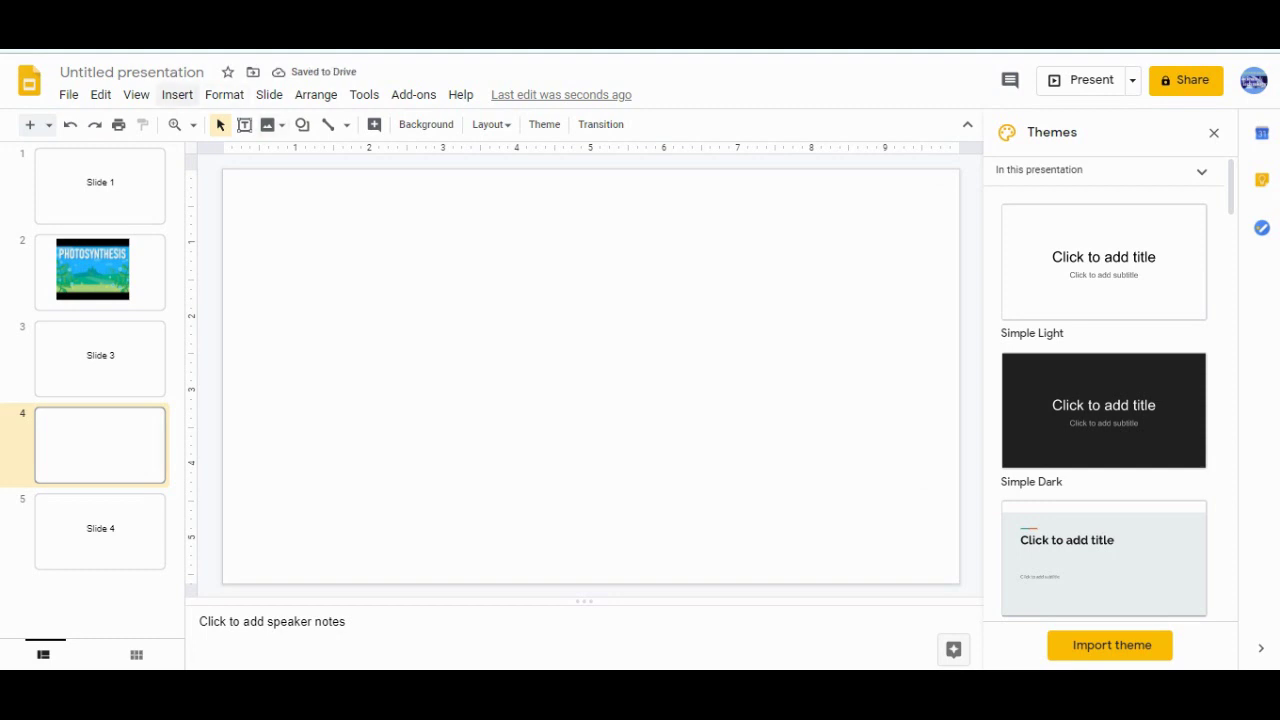
# - Insert the first recent Google Drive video on the empty fourth slide and move it near the slide's centre
pyautogui.click(177, 94)
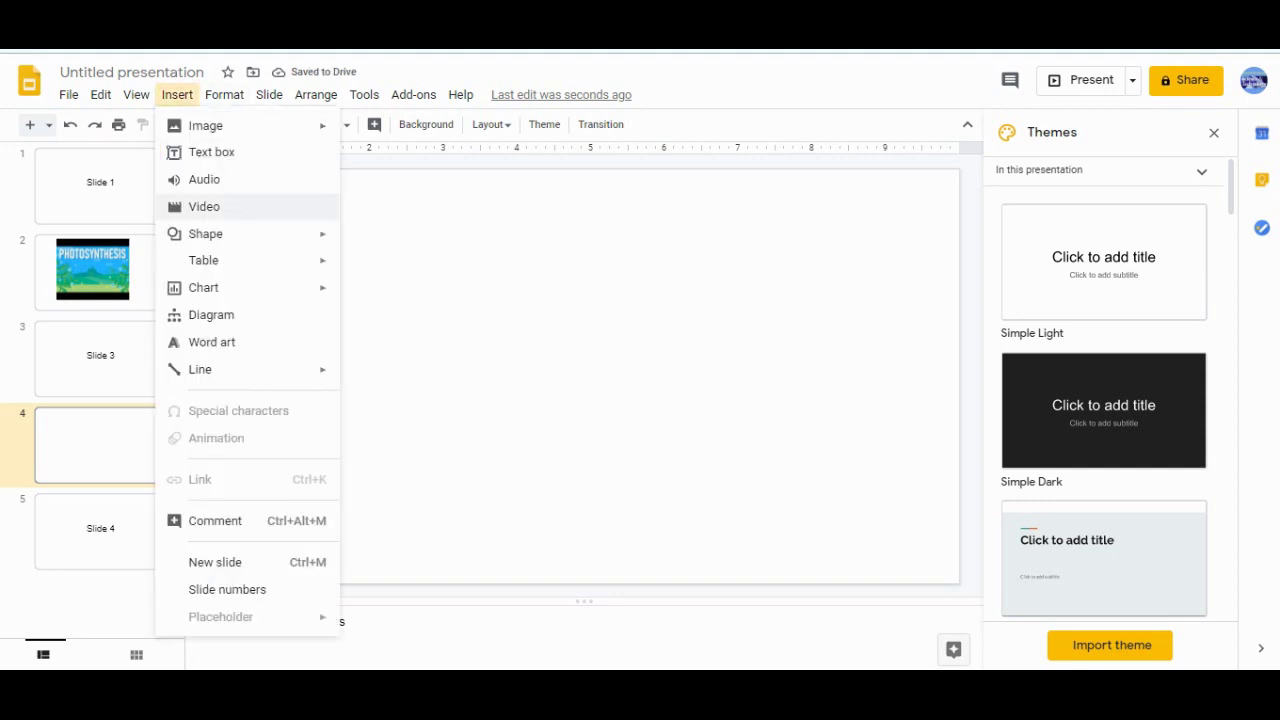
pyautogui.click(204, 206)
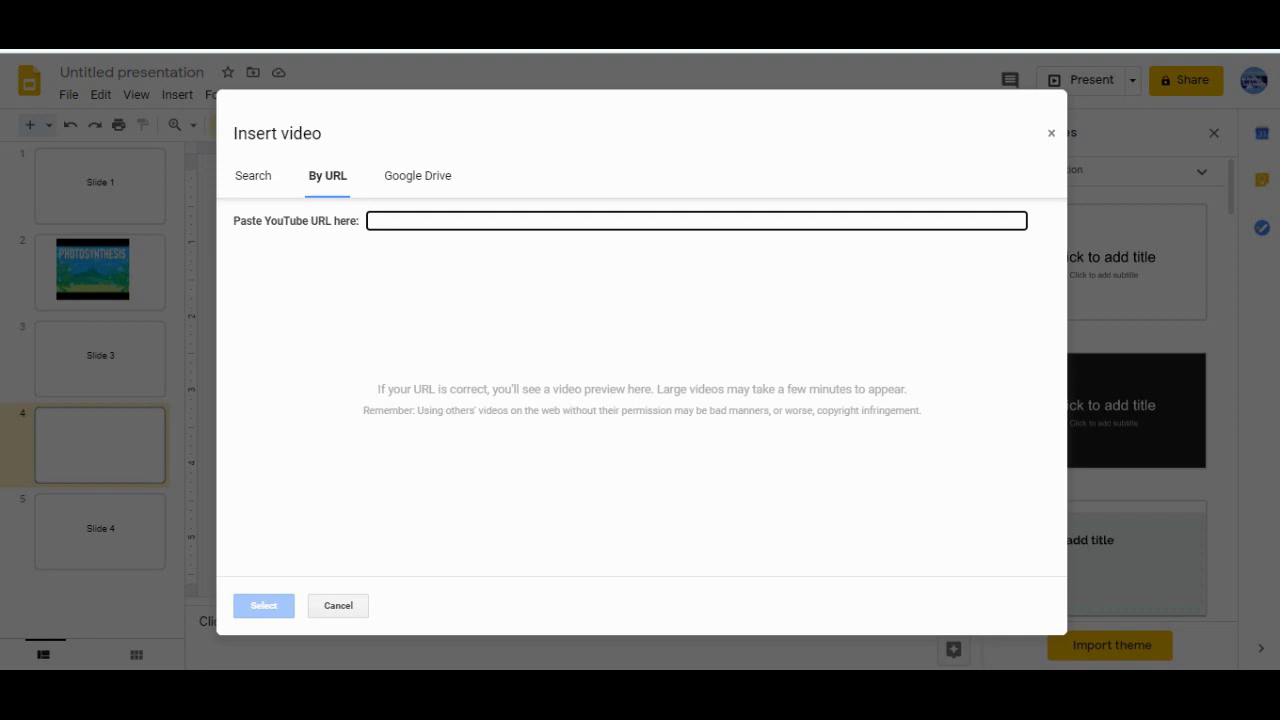
pyautogui.click(415, 176)
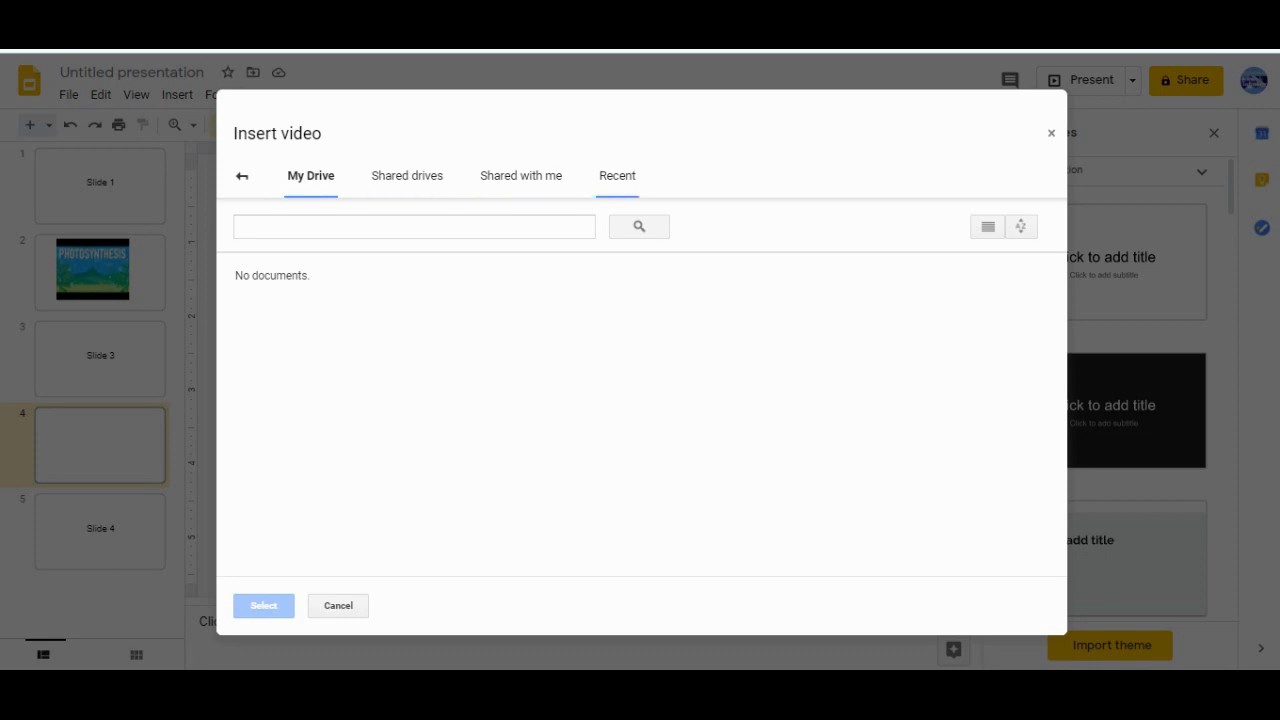
pyautogui.click(617, 175)
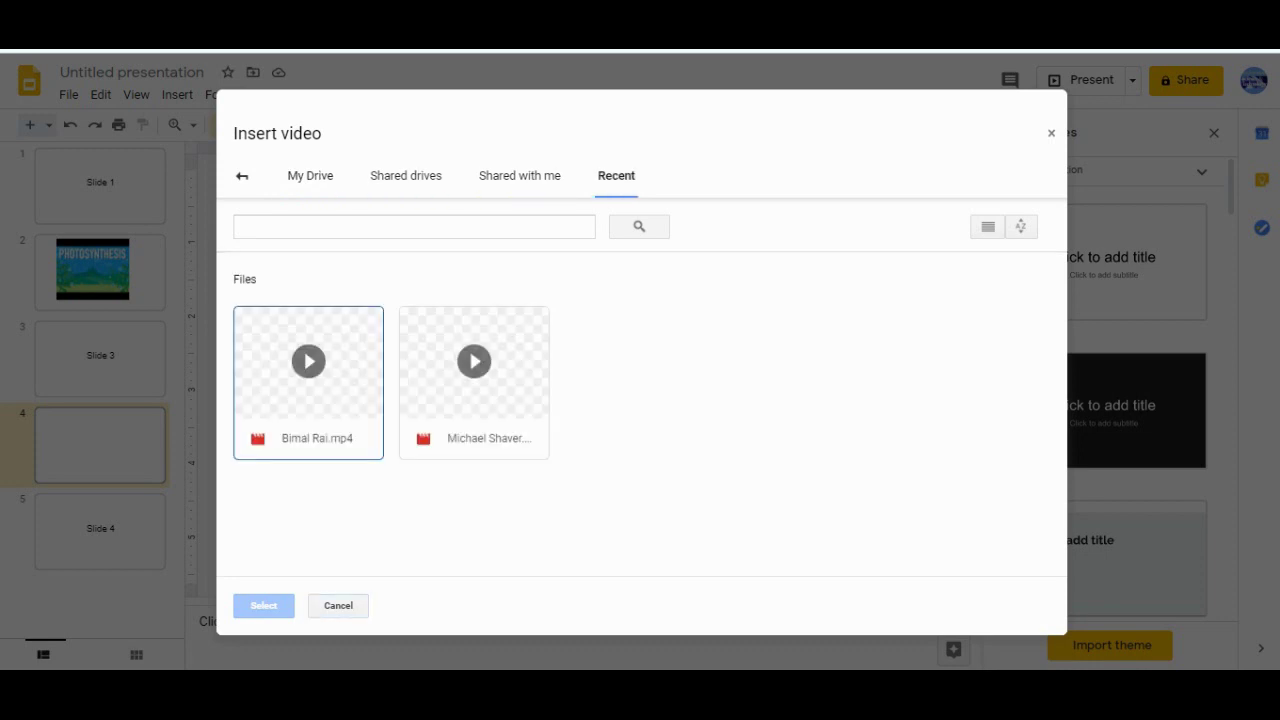
pyautogui.click(303, 347)
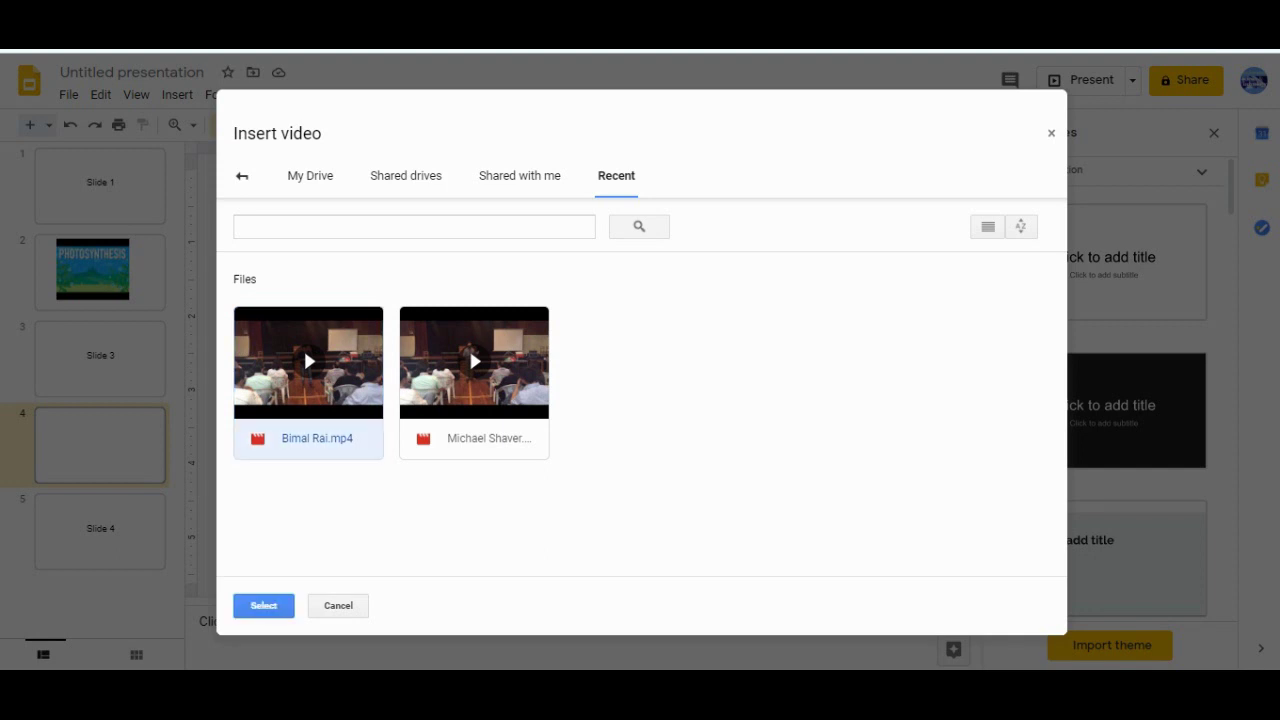
pyautogui.click(263, 605)
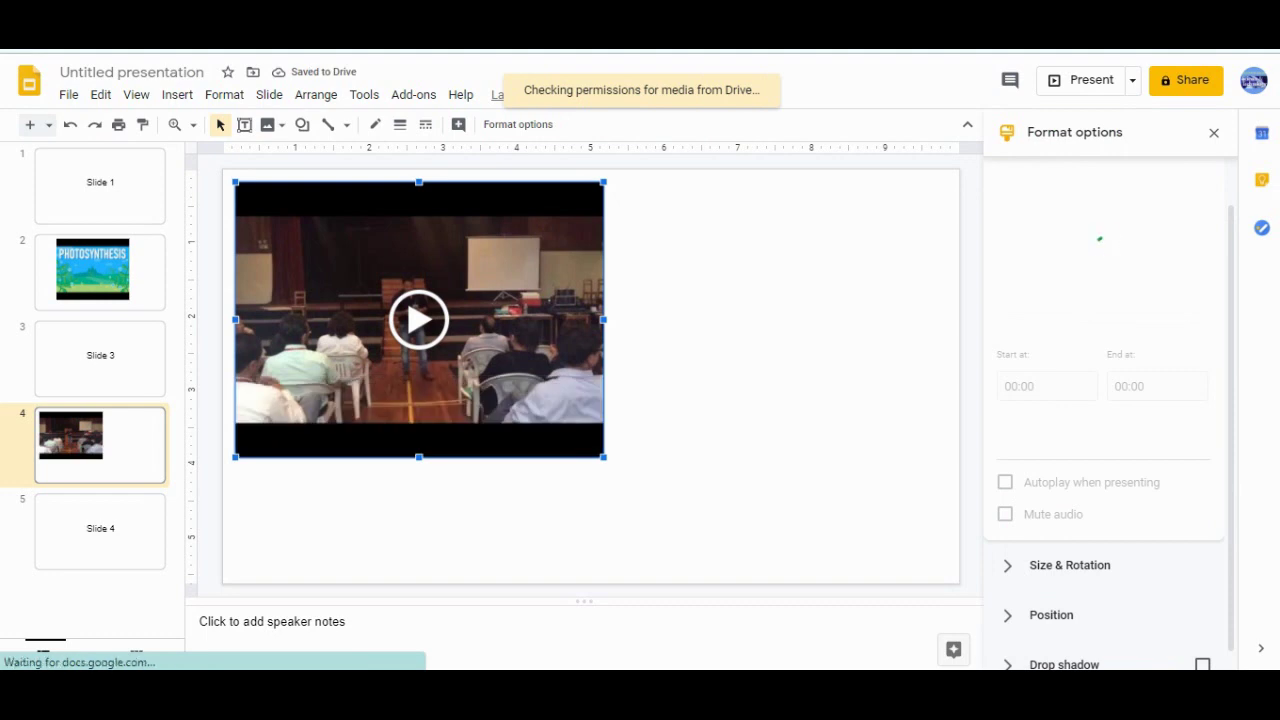
pyautogui.moveTo(419, 319); pyautogui.dragTo(558, 361)
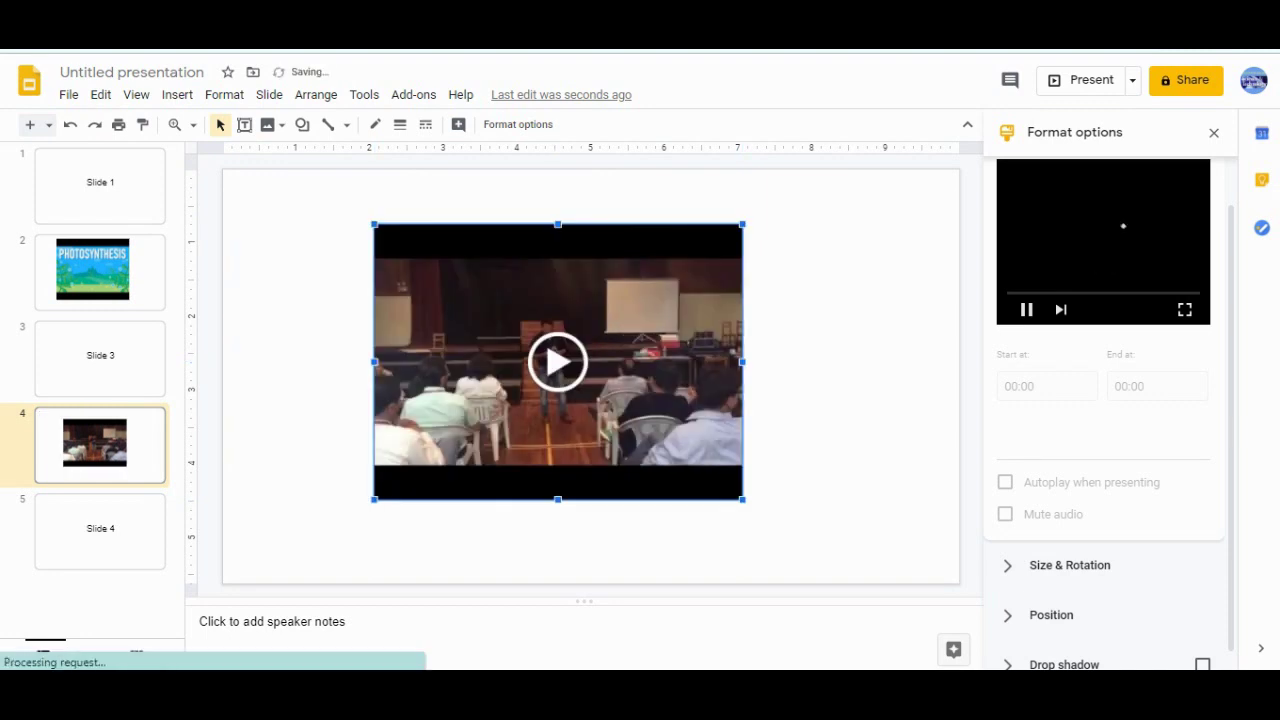